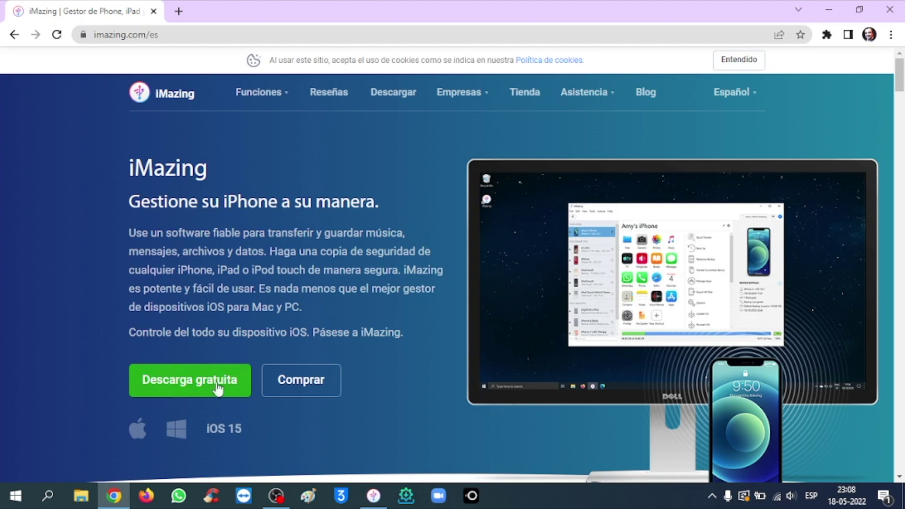
Download the free iMazing installer for Windows from the Spanish iMazing website.
click(229, 393)
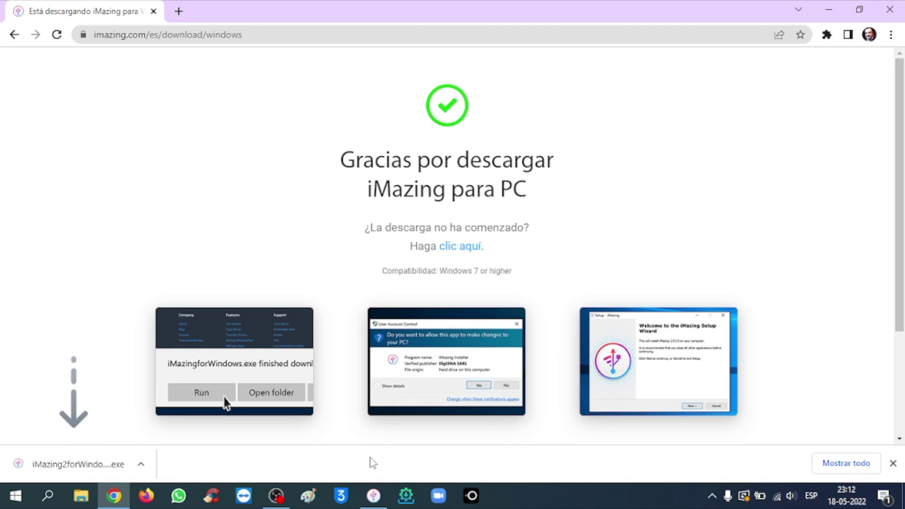
Switch to the iMazing app and open the Fotos library of the connected iPhone Profe13ProMax.
click(374, 494)
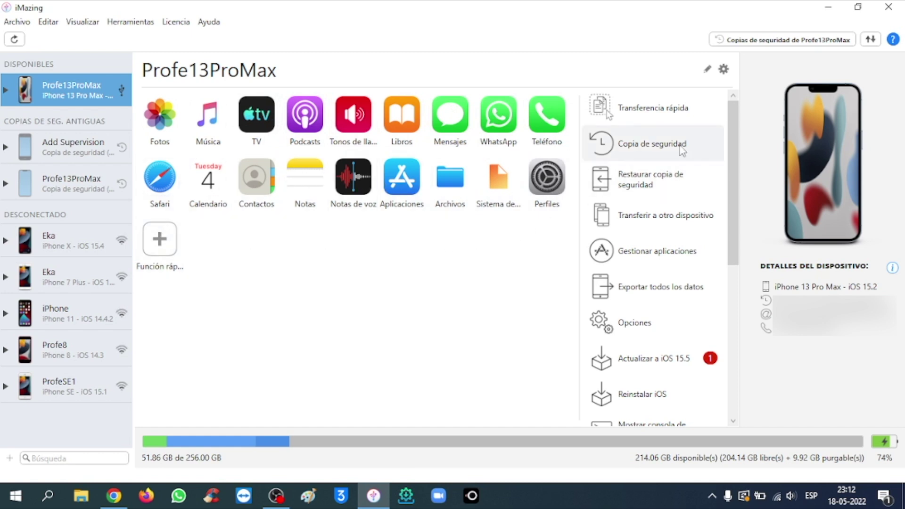
mouse_move(732, 131)
mouse_down()
mouse_move(752, 301)
mouse_move(738, 137)
mouse_up()
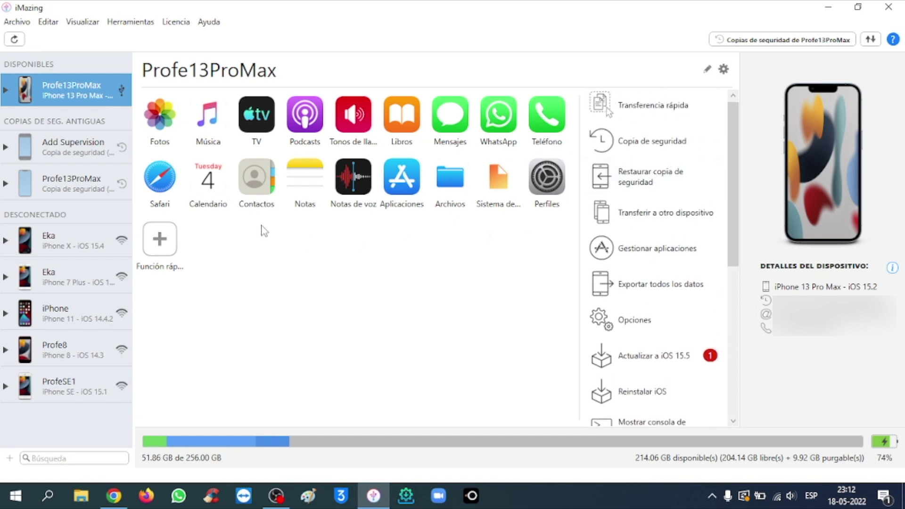
click(170, 117)
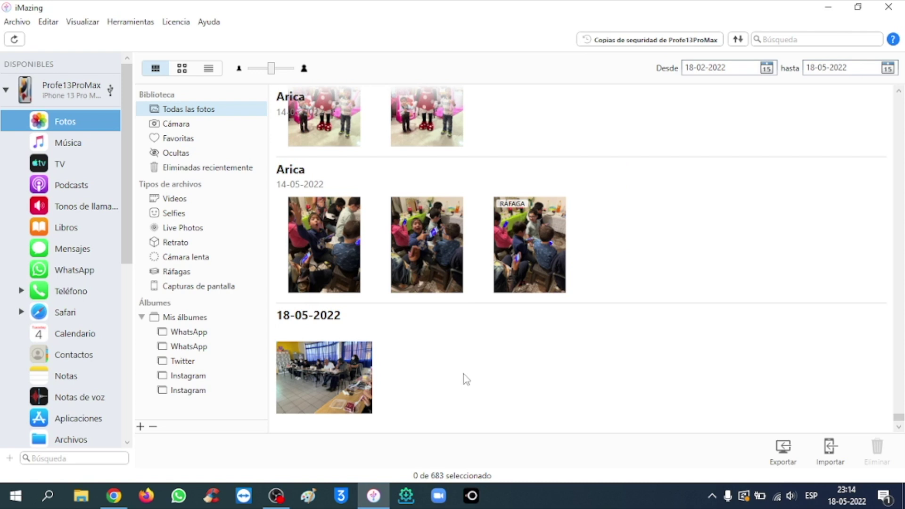
Enlarge the photo thumbnails, try the ungrouped grid, and display the library as a detailed list.
click(286, 69)
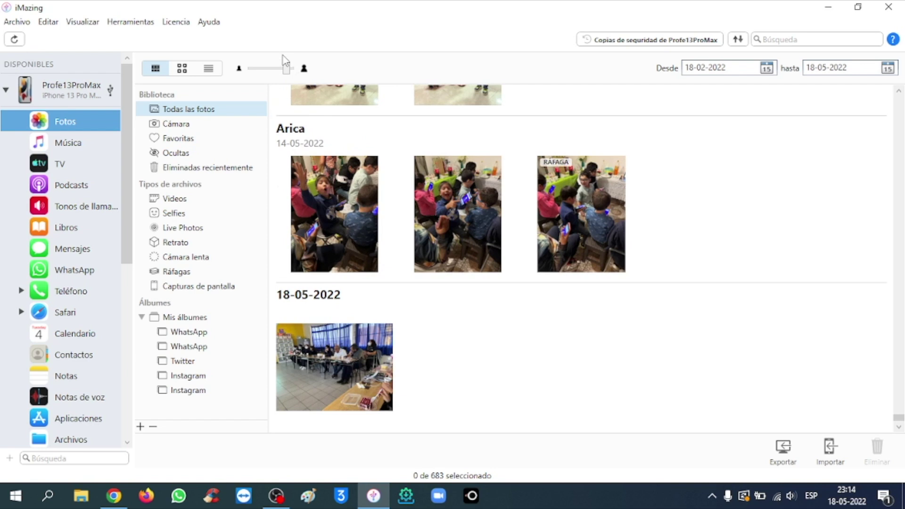
click(186, 69)
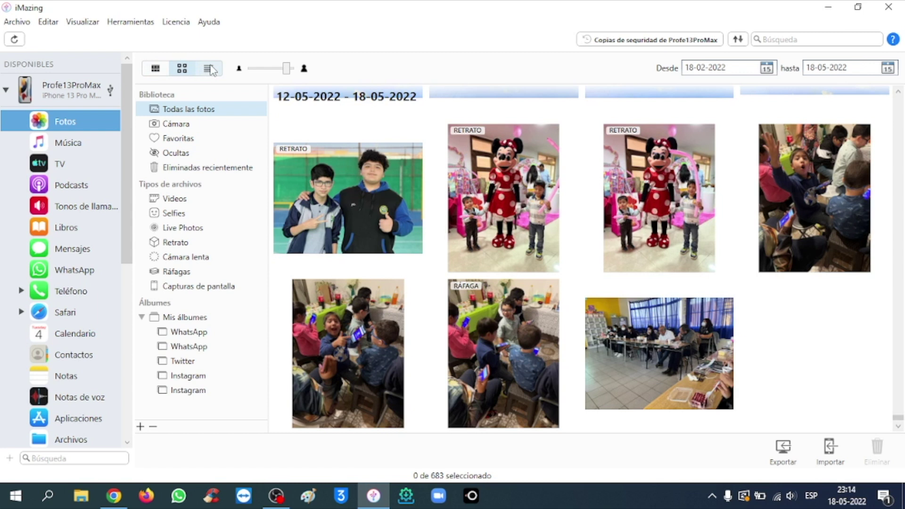
click(210, 70)
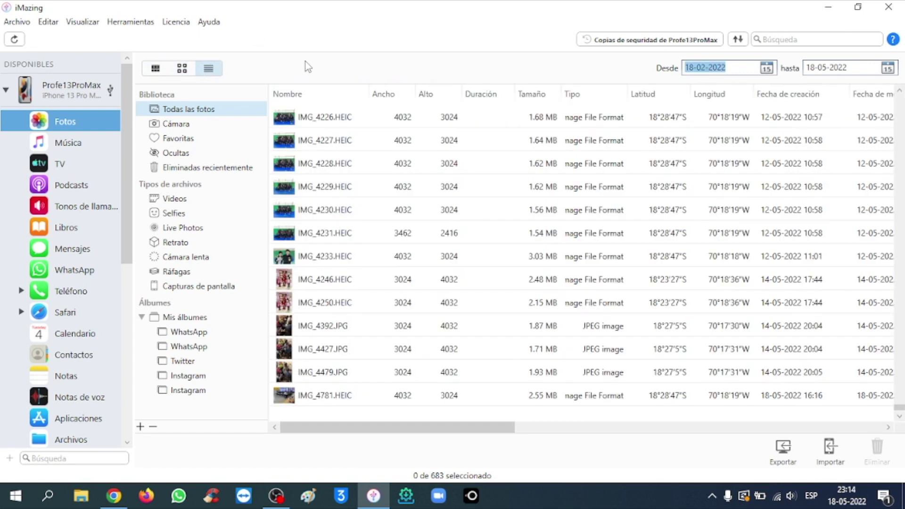
View the calendars of the Desde and hasta date filters without changing either date.
click(767, 69)
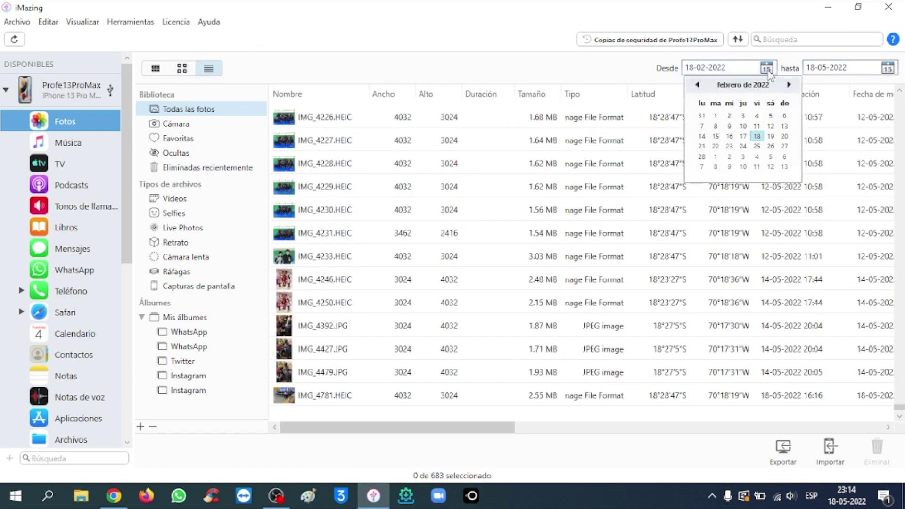
click(888, 69)
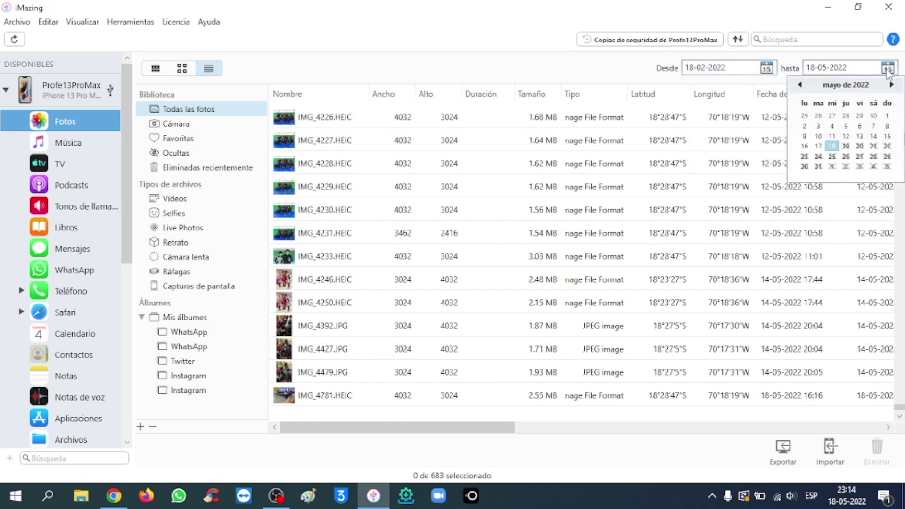
click(888, 69)
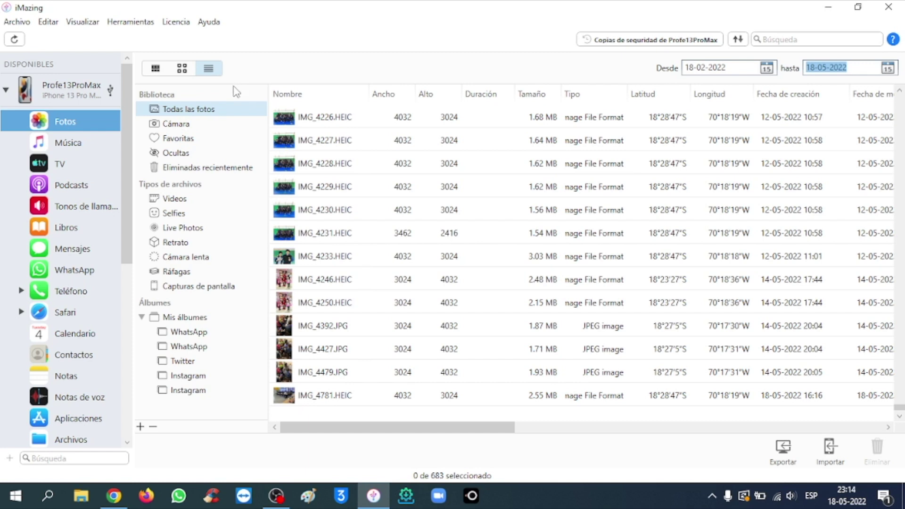
Browse the Biblioteca collections Cámara, Favoritas, Ocultas and Eliminadas recientemente.
click(185, 124)
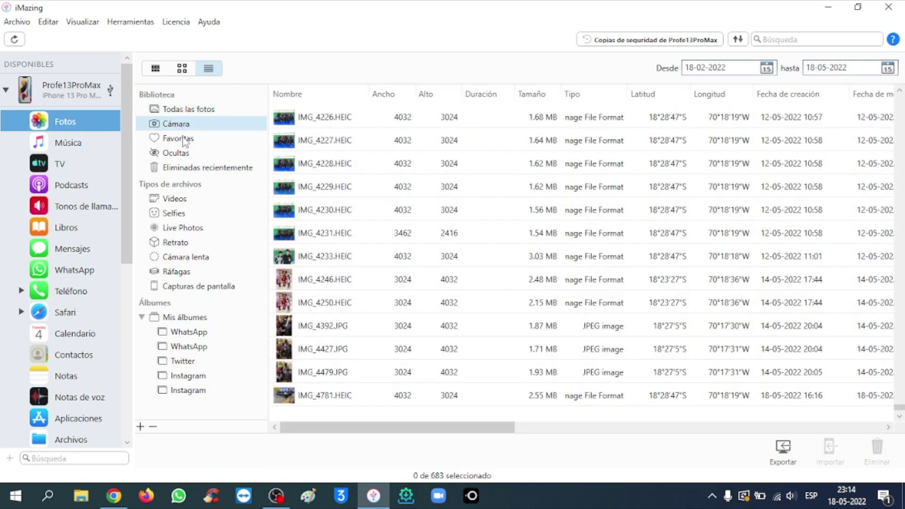
click(185, 141)
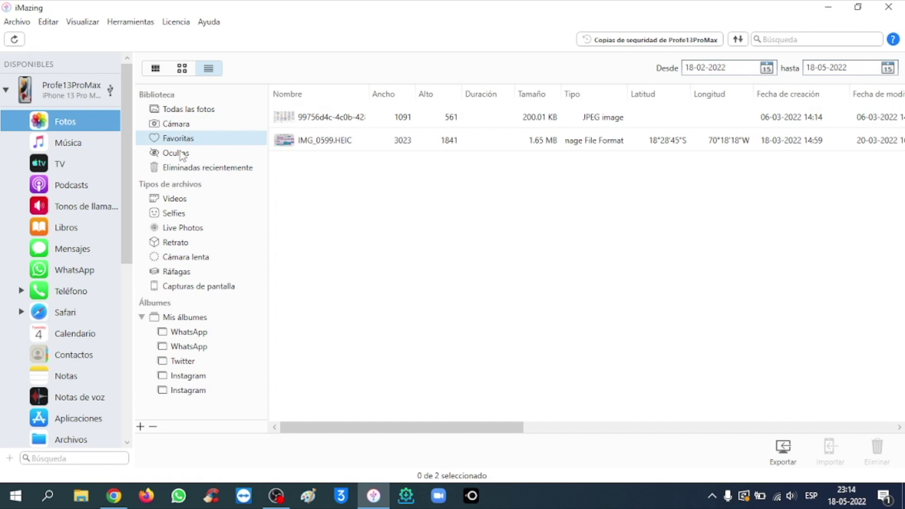
click(182, 156)
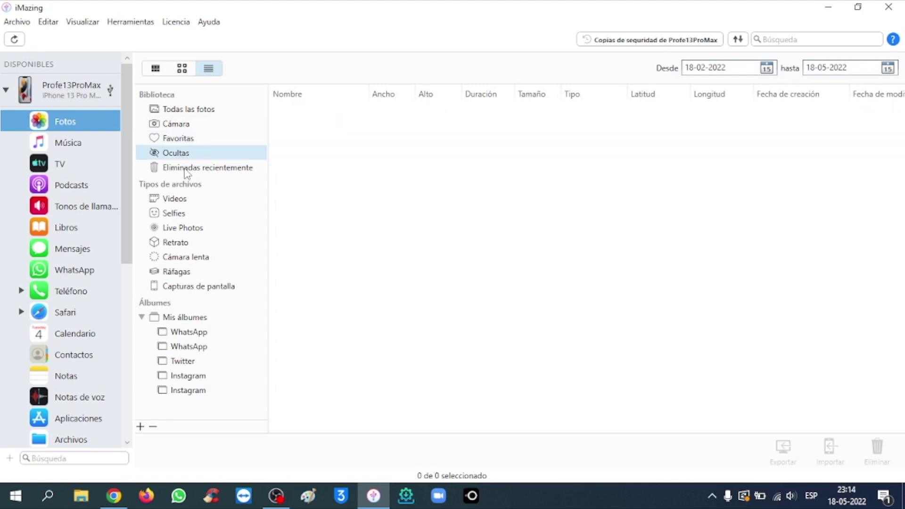
click(187, 170)
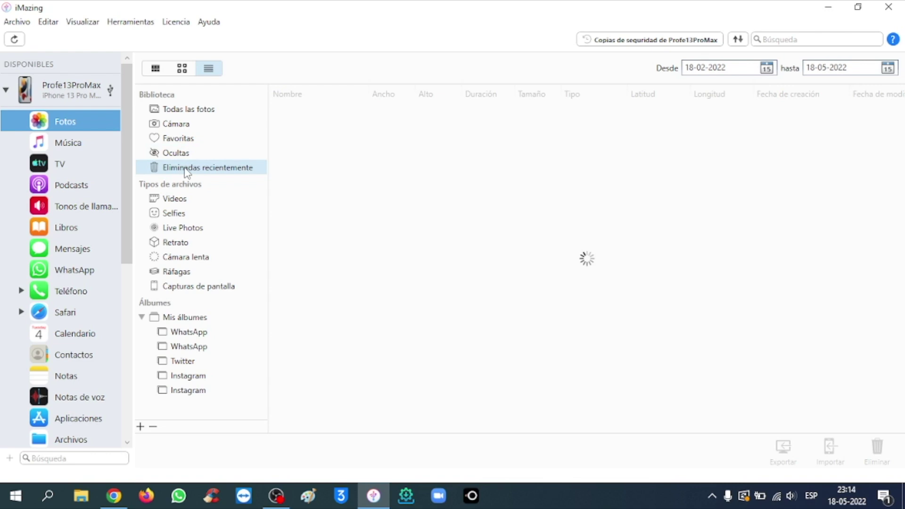
Browse the library by file type, from Videos, Selfies and Live Photos through Retrato, Cámara lenta, Ráfagas and Capturas de pantalla.
click(178, 200)
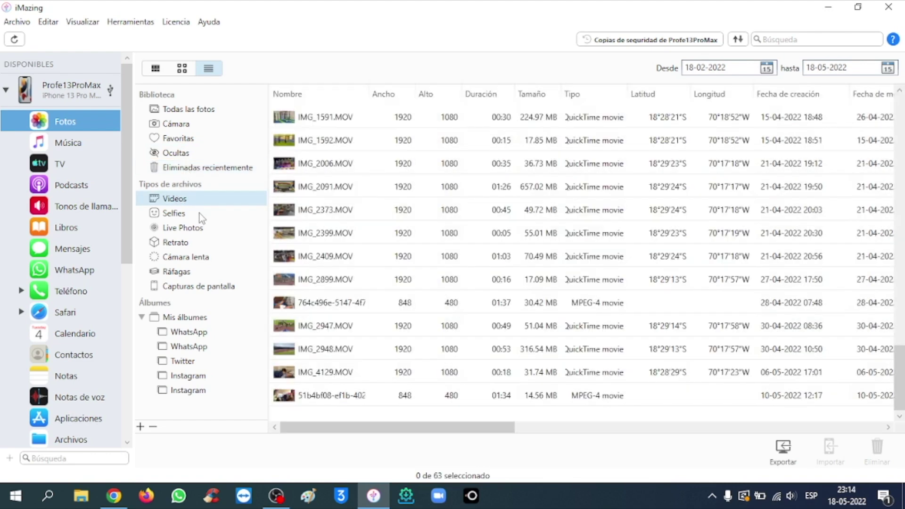
click(201, 215)
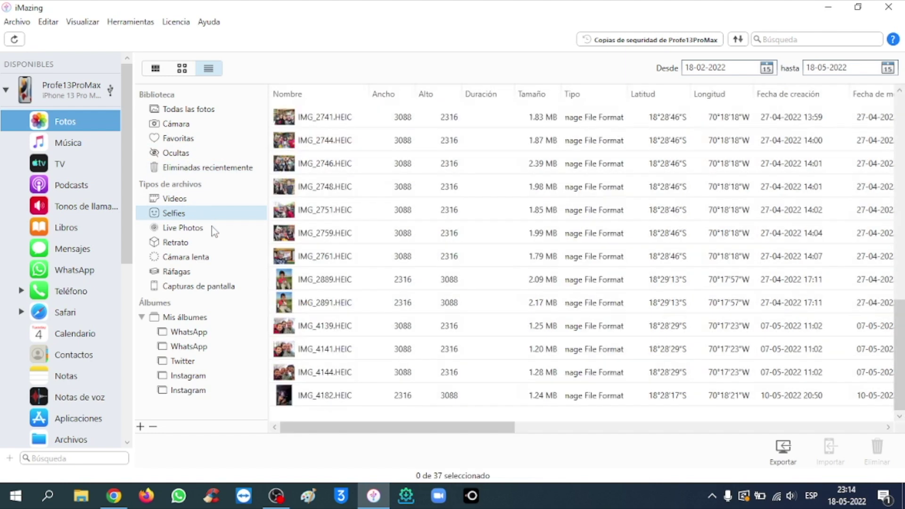
click(212, 227)
click(214, 243)
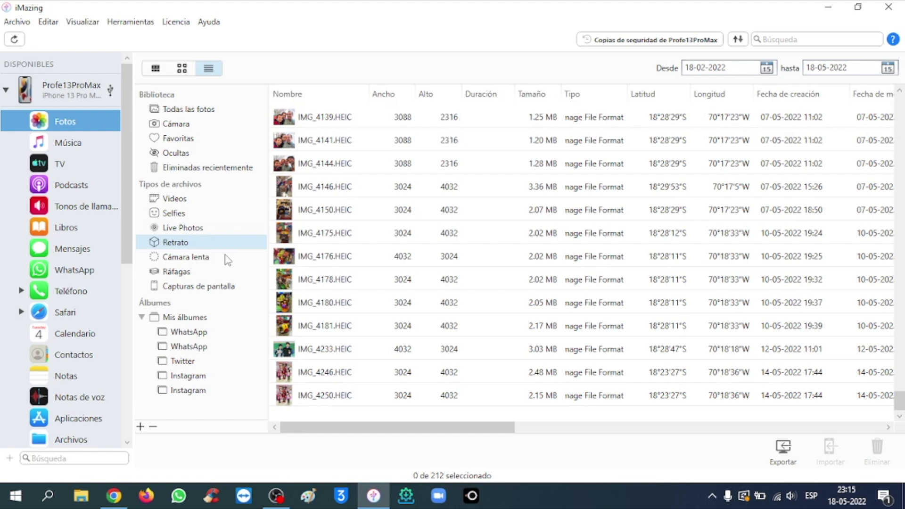
click(227, 258)
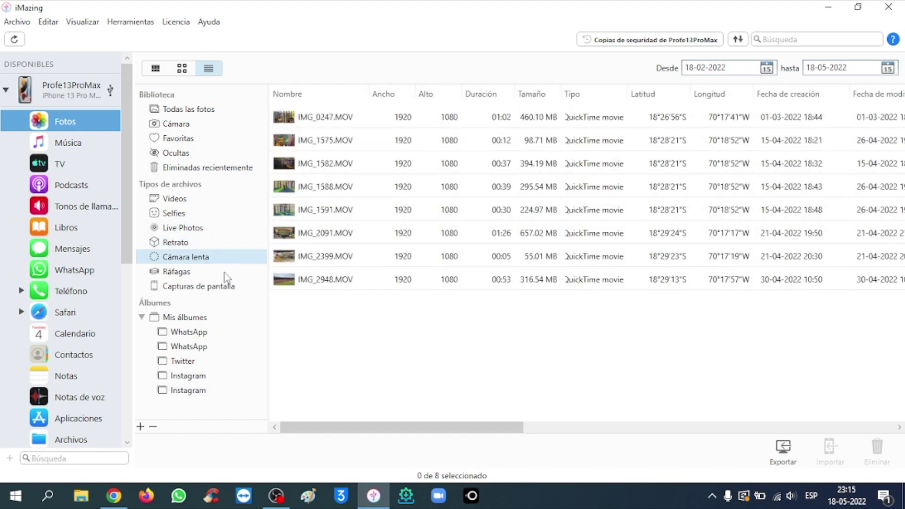
click(226, 274)
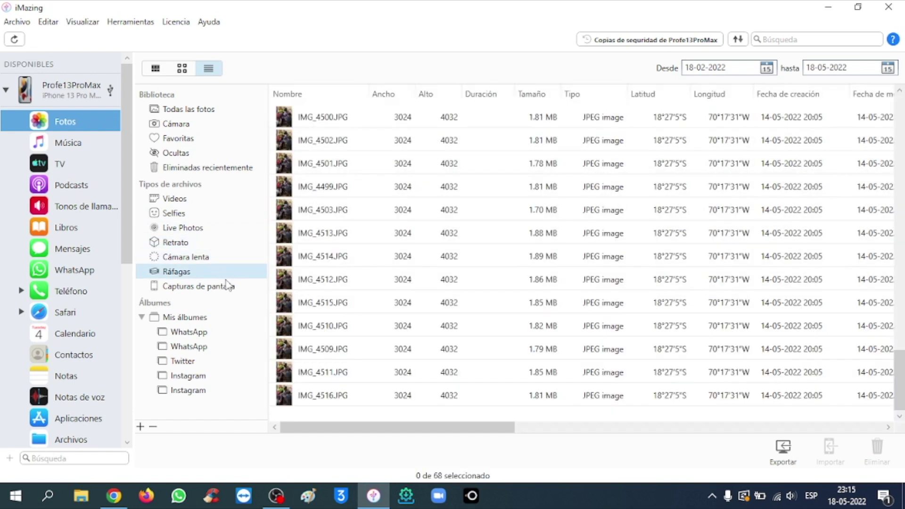
click(228, 286)
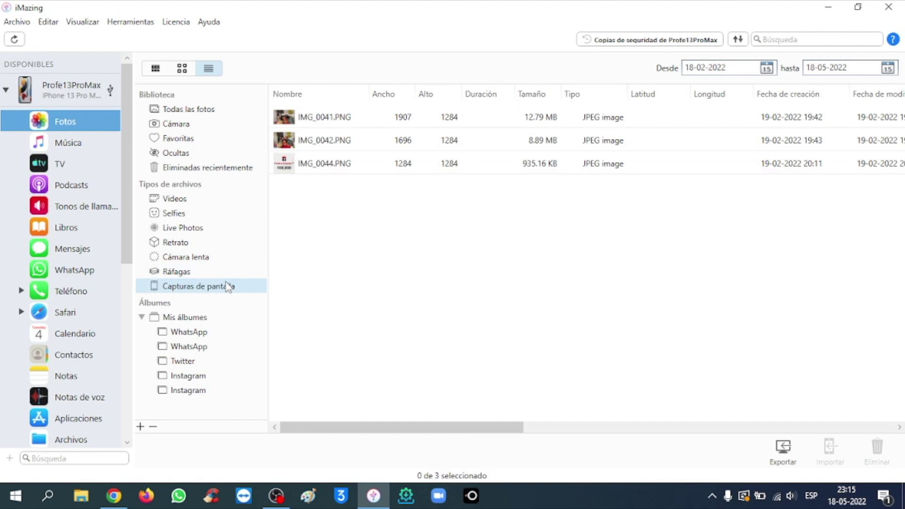
Look through the WhatsApp, Twitter and Instagram albums under Mis álbumes.
click(202, 333)
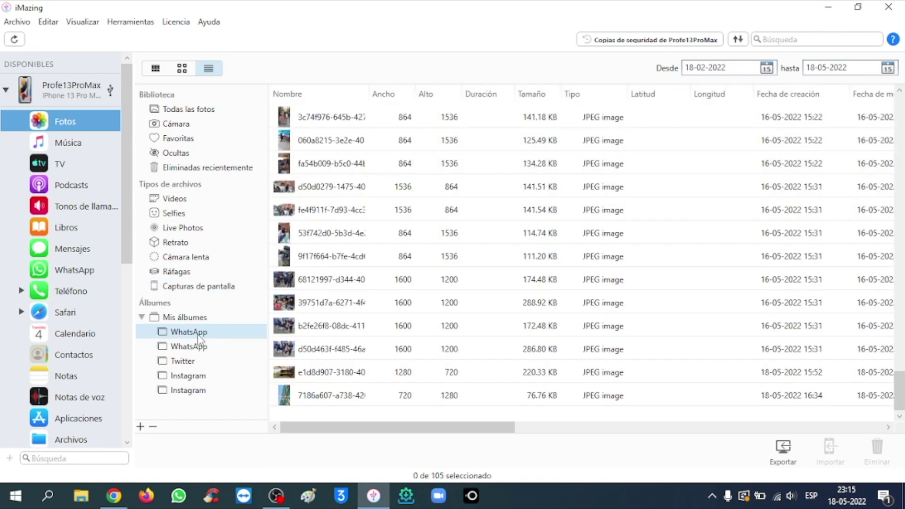
click(189, 361)
click(193, 380)
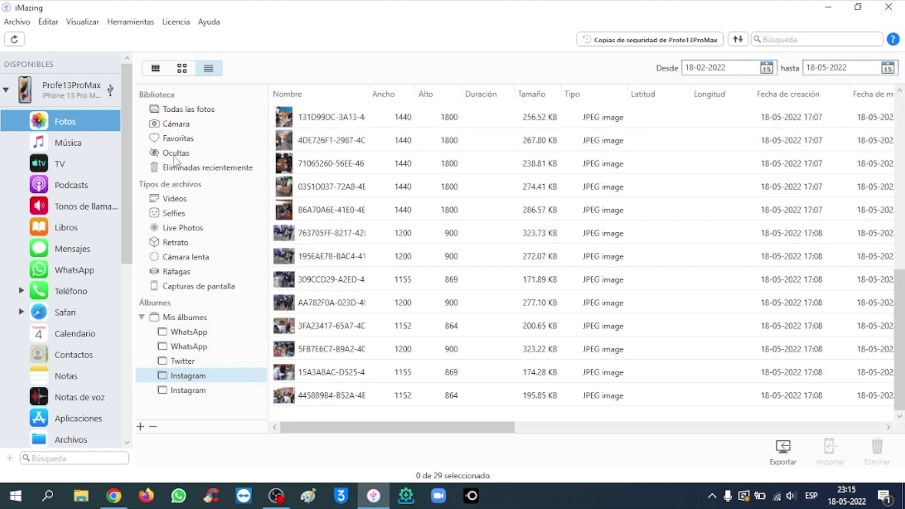
Show the Cámara collection and select the continuous range of photos from IMG_4228.HEIC to IMG_4246.HEIC.
click(176, 125)
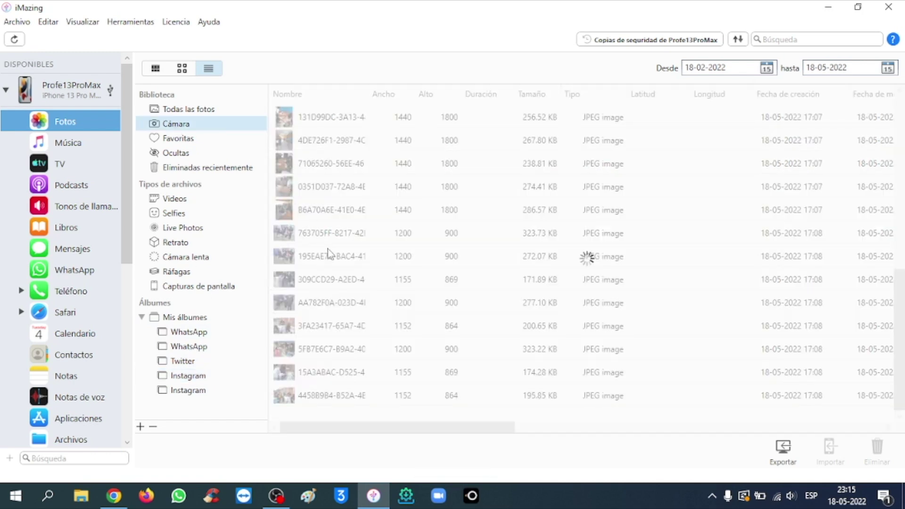
click(344, 172)
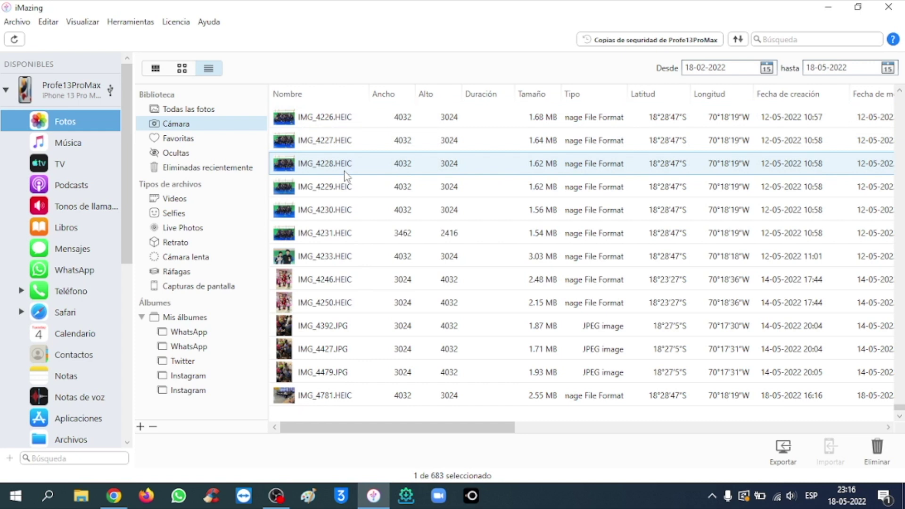
shift+click(344, 279)
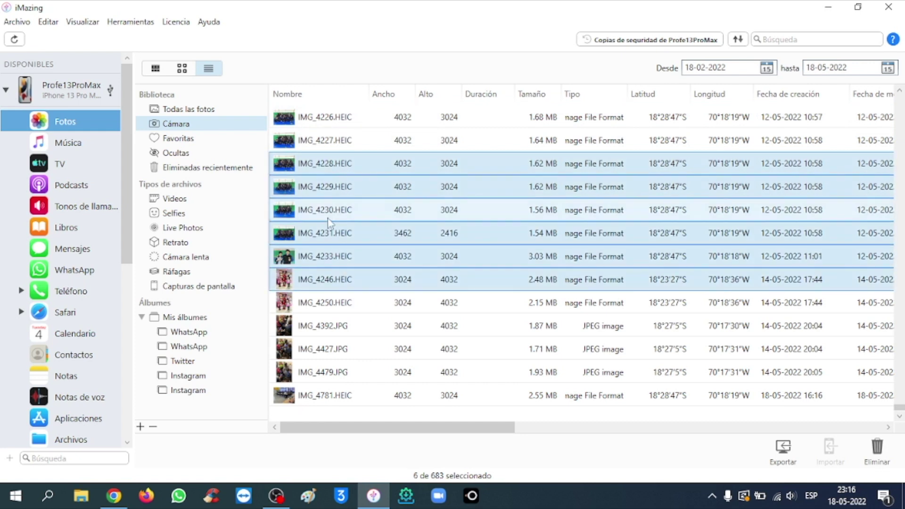
Select only the individual photos IMG_4427.JPG, IMG_4246.HEIC, IMG_4230.HEIC and IMG_4227.HEIC.
click(362, 348)
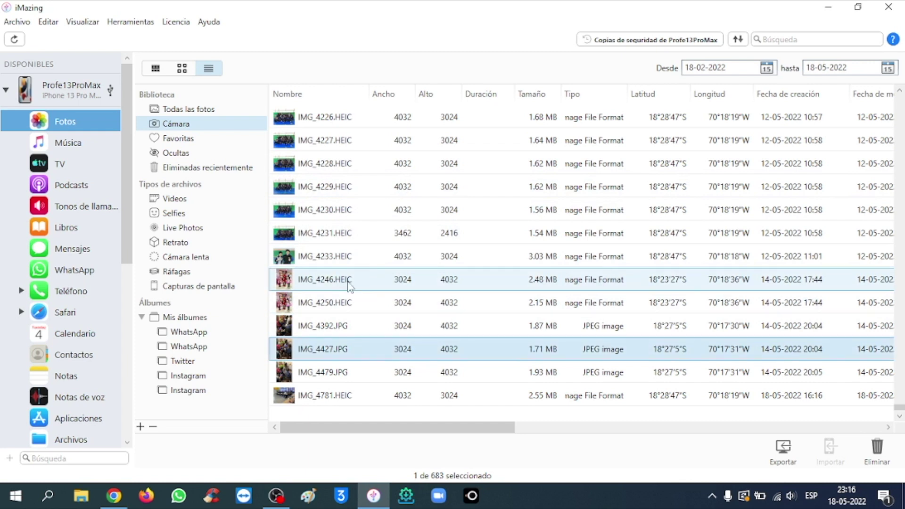
ctrl+click(332, 210)
ctrl+click(332, 144)
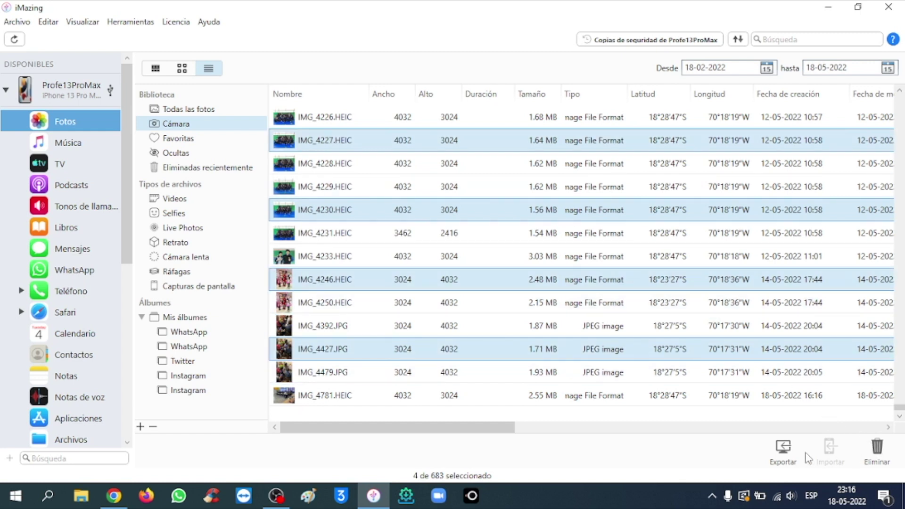
Set up an export of the selected photos with moment folders named by "Usar ubicación - datos" and HEIC-to-JPEG conversion at 90% quality.
click(790, 453)
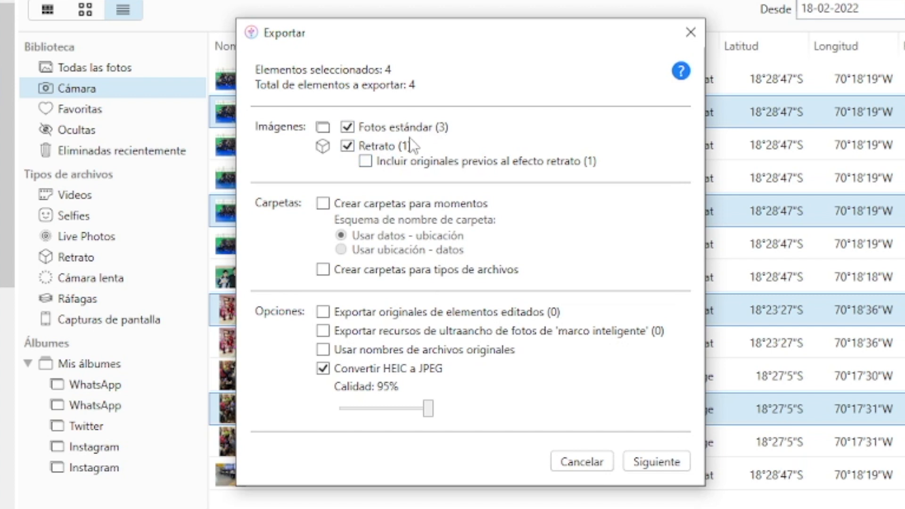
click(324, 203)
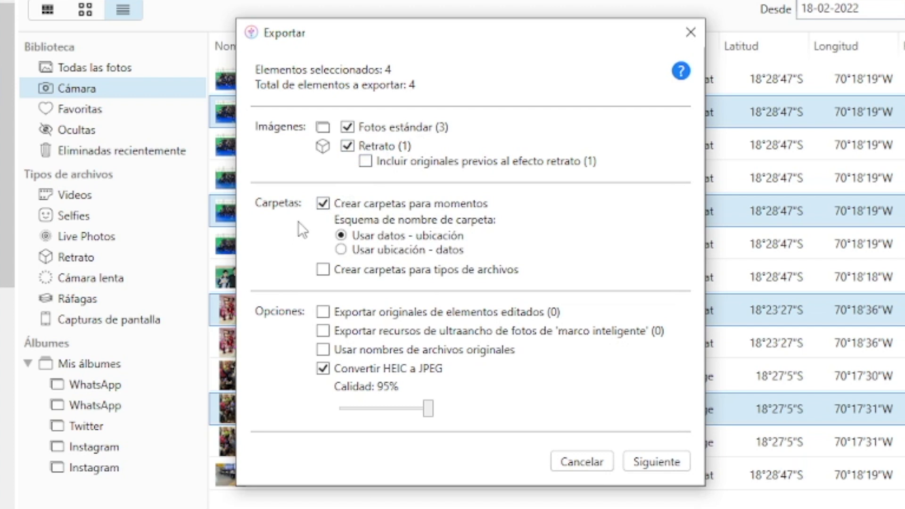
click(341, 250)
click(324, 271)
click(324, 331)
click(324, 354)
mouse_move(415, 414)
mouse_down()
mouse_move(441, 412)
mouse_move(425, 411)
mouse_up()
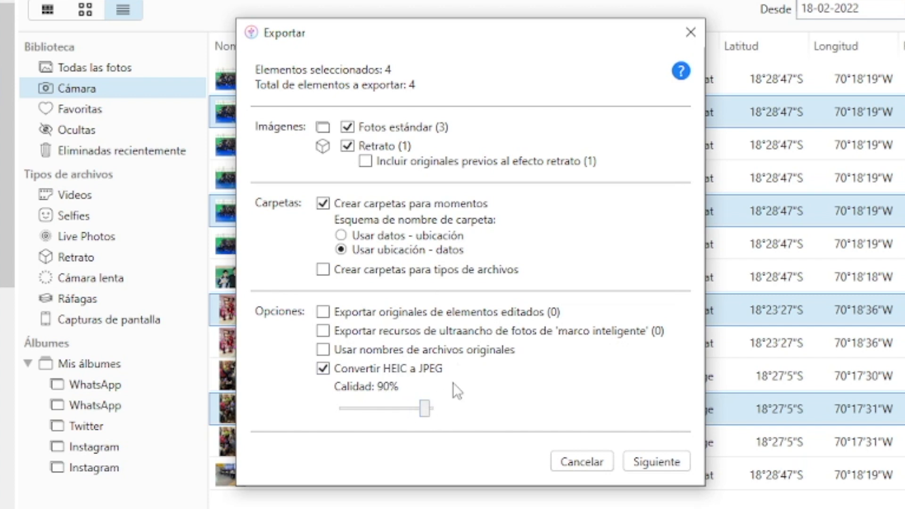
Export the selected photos to the Escritorio folder of the computer.
click(659, 463)
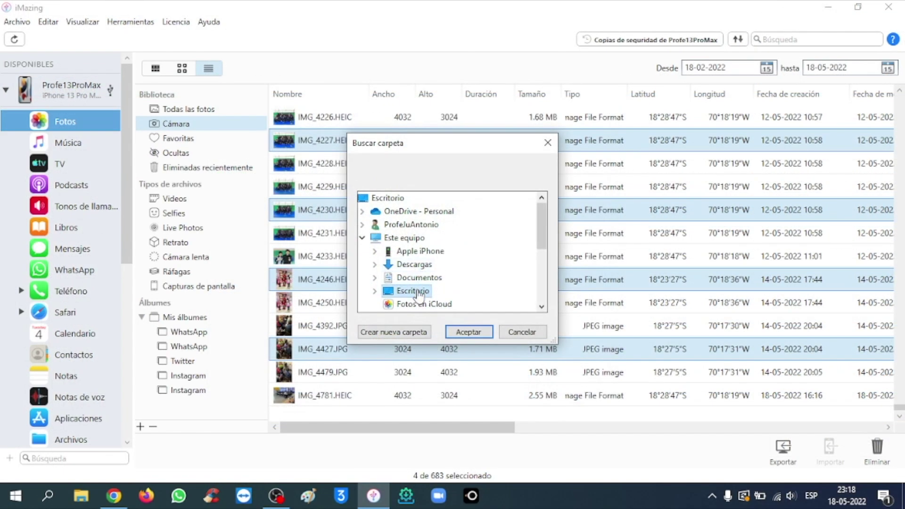
click(475, 334)
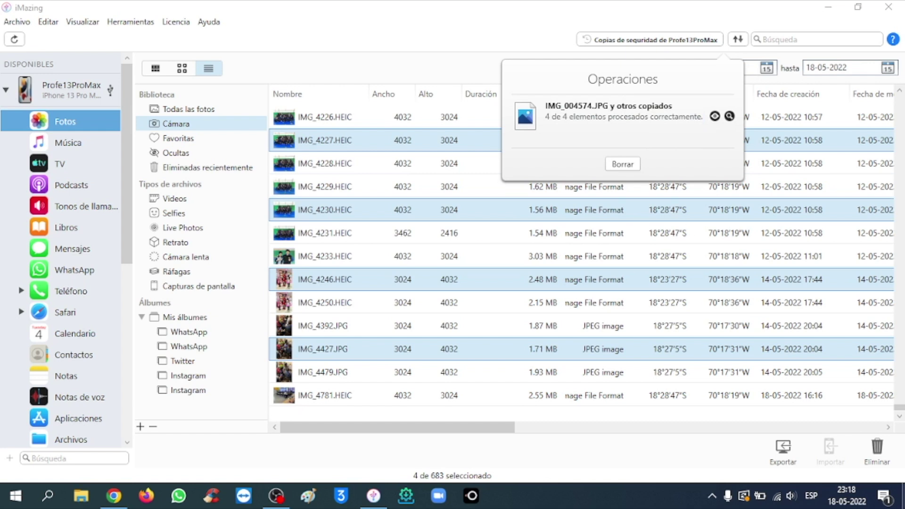
Show the Windows desktop and open the exported folder "Arica - 2022-05-14" to check the image IMG_004382.
click(903, 495)
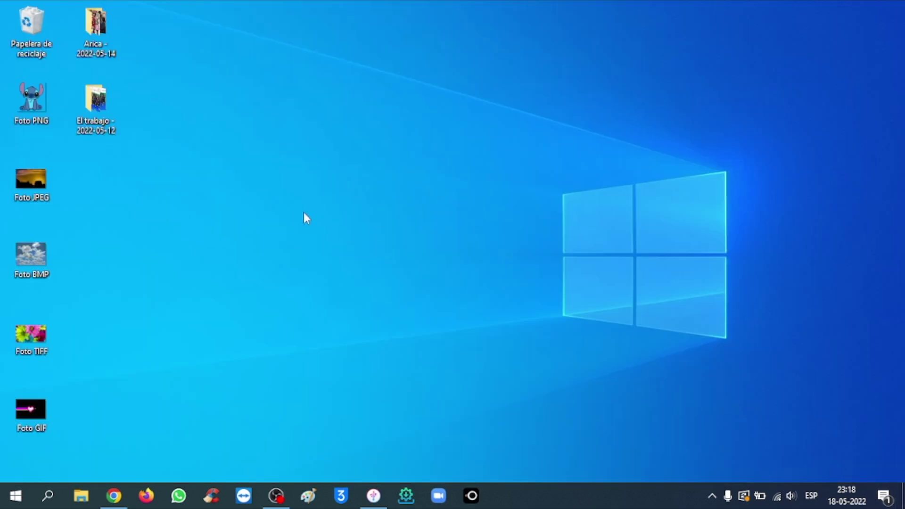
click(96, 40)
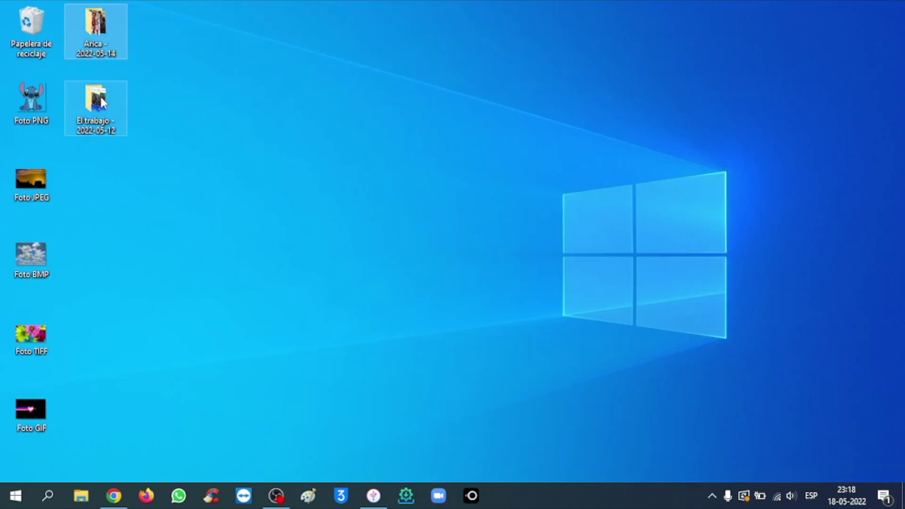
double_click(96, 24)
click(145, 86)
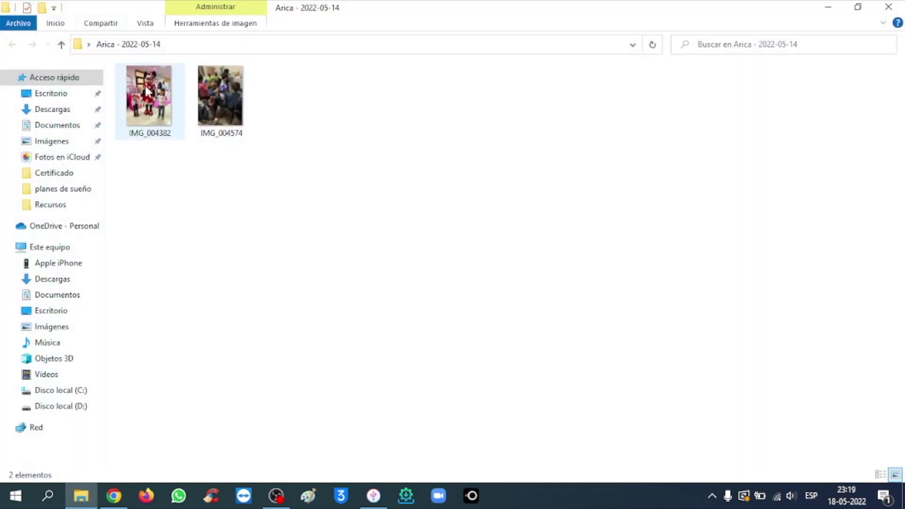
Check the images IMG_004574 and IMG_004382 in the "Arica - 2022-05-14" folder and close the folder.
click(214, 97)
click(162, 100)
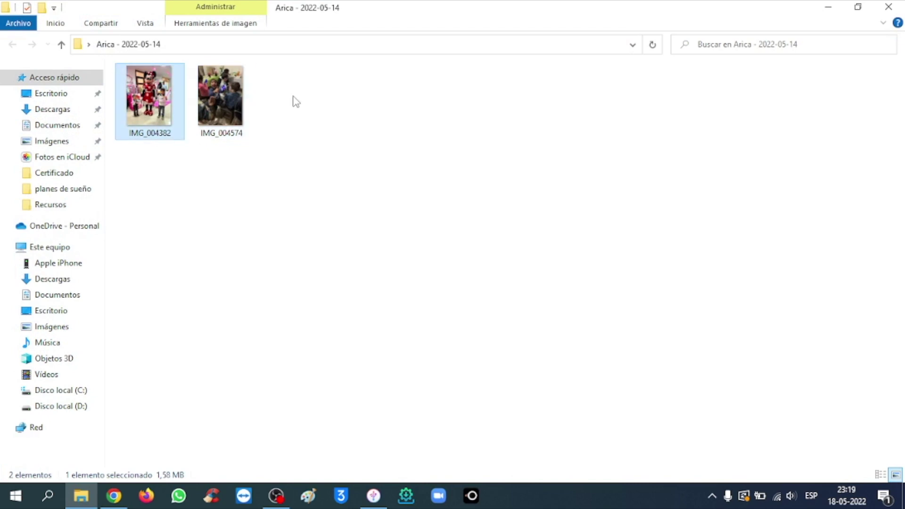
click(295, 102)
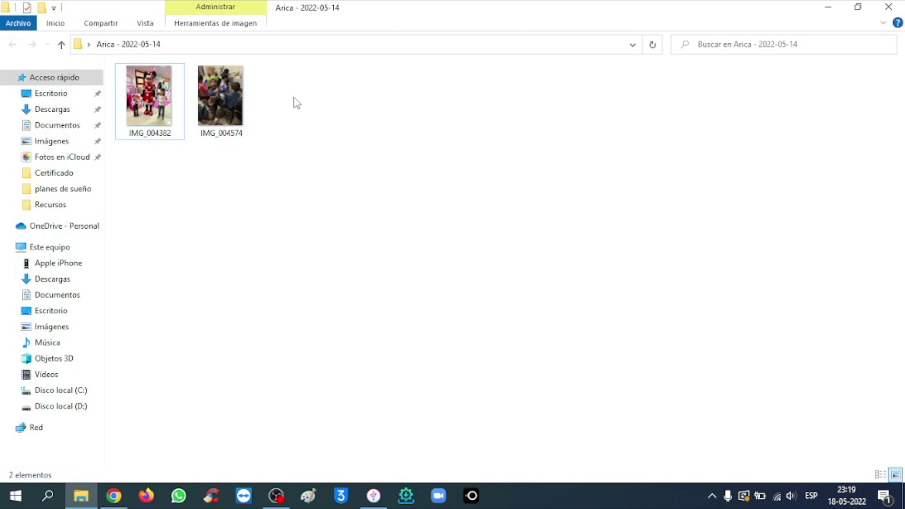
click(889, 7)
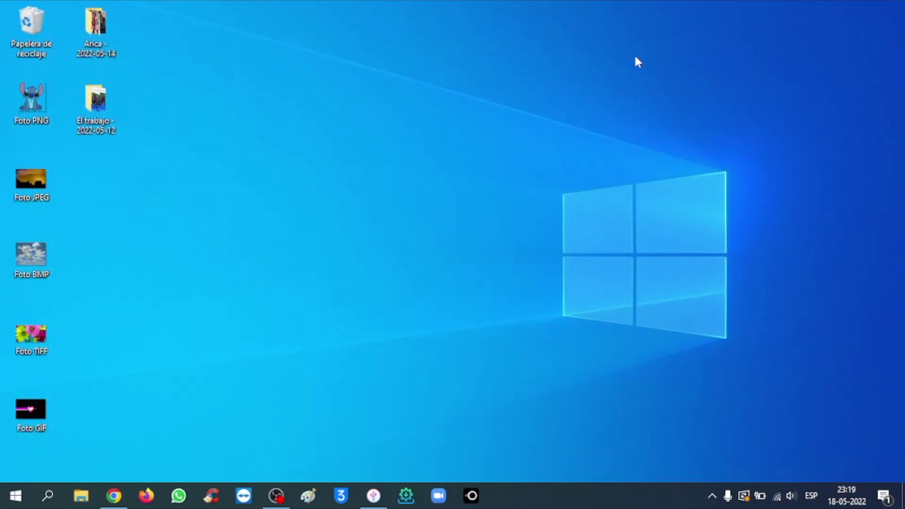
Open the exported folder "El trabajo - 2022-05-12", check the images IMG_004363 and IMG_004366, and close the folder.
double_click(97, 101)
click(151, 100)
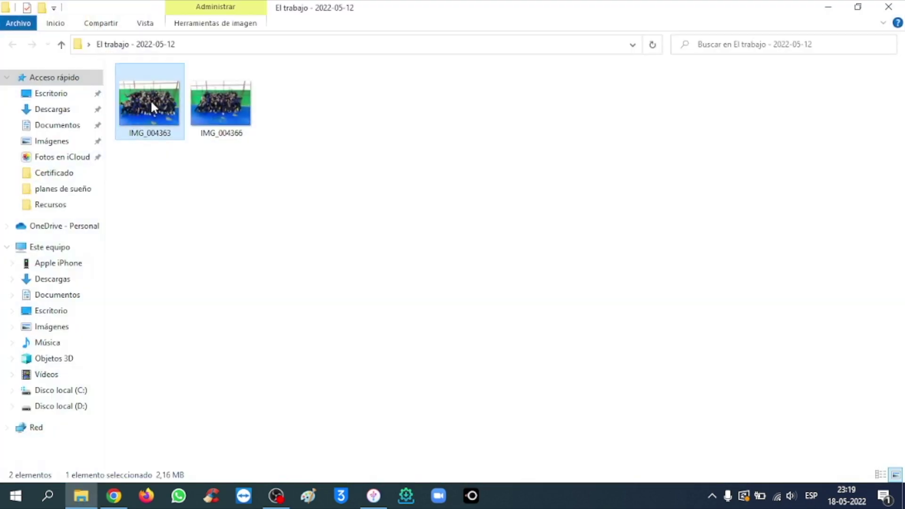
click(225, 105)
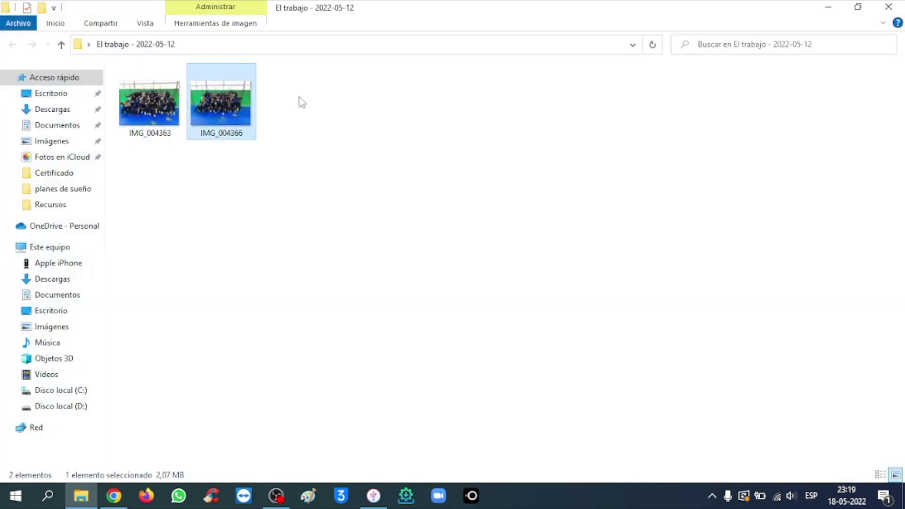
click(361, 126)
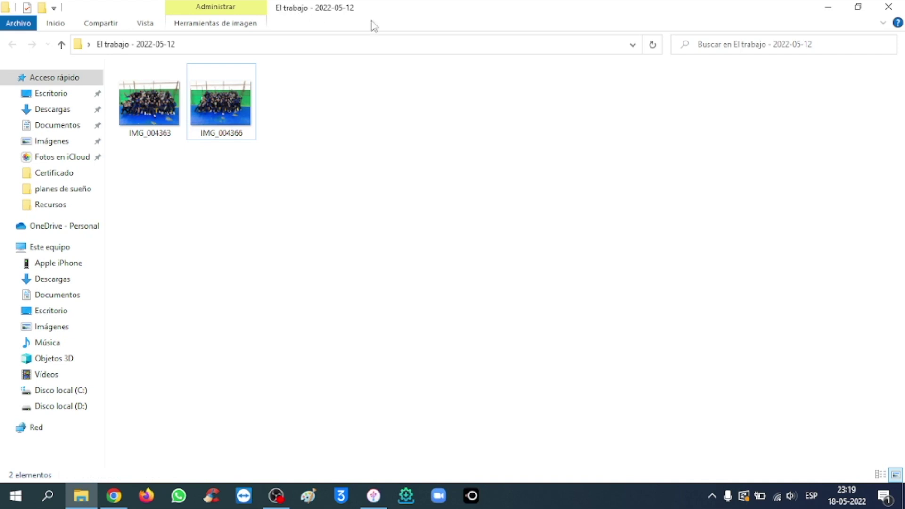
click(883, 6)
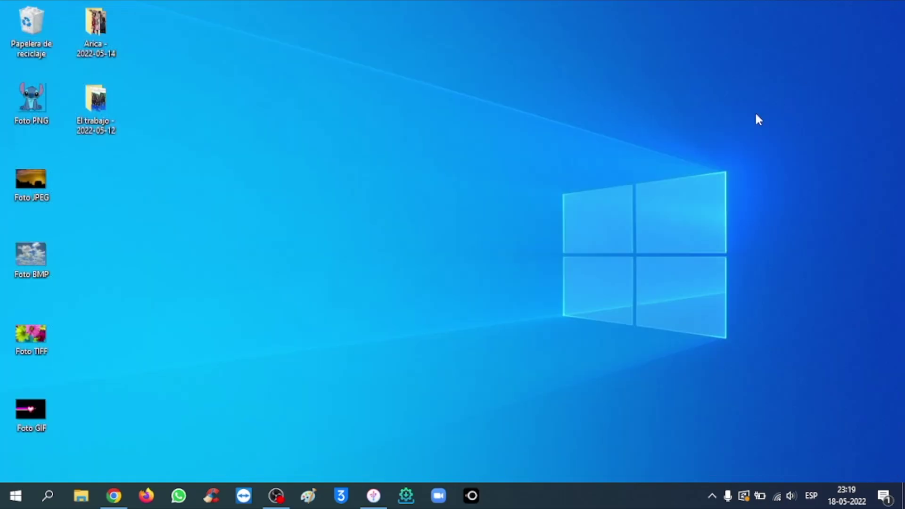
Switch back to iMazing and select the slow-motion videos IMG_1582.MOV, IMG_1588.MOV and IMG_1591.MOV under Cámara lenta.
click(375, 496)
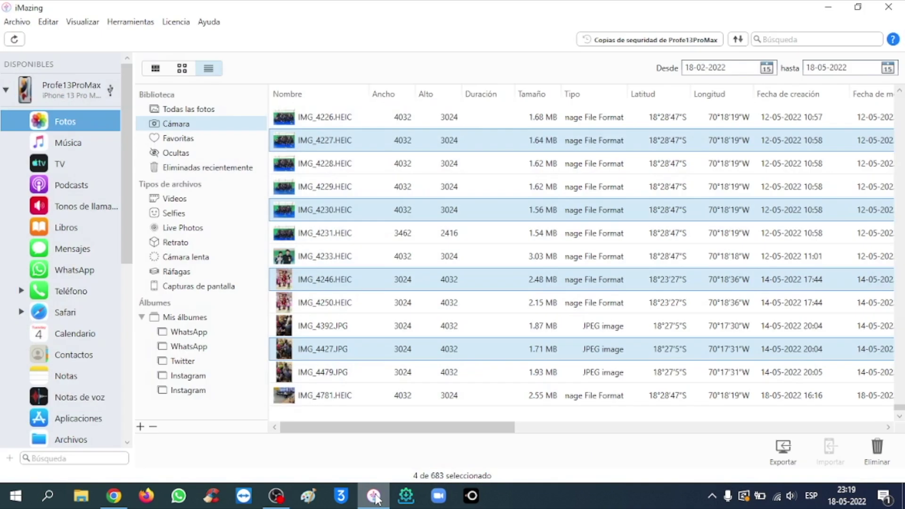
click(191, 203)
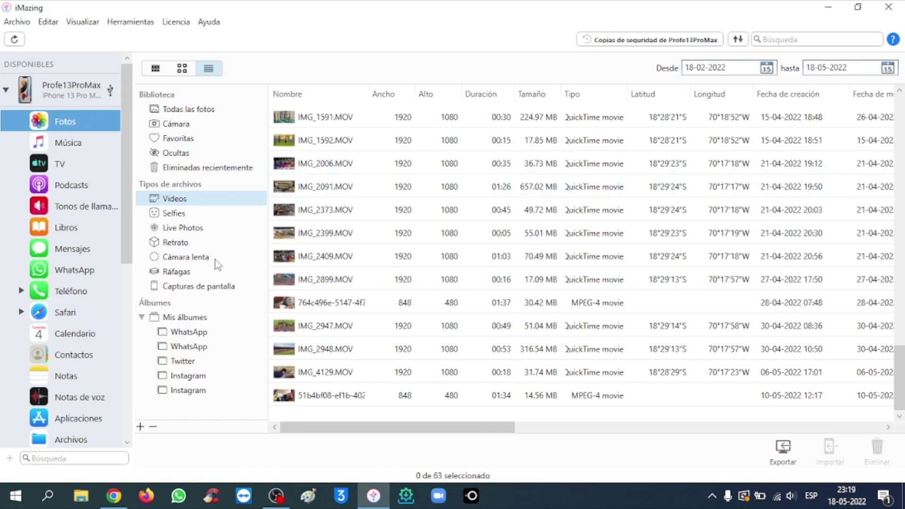
click(188, 257)
click(352, 166)
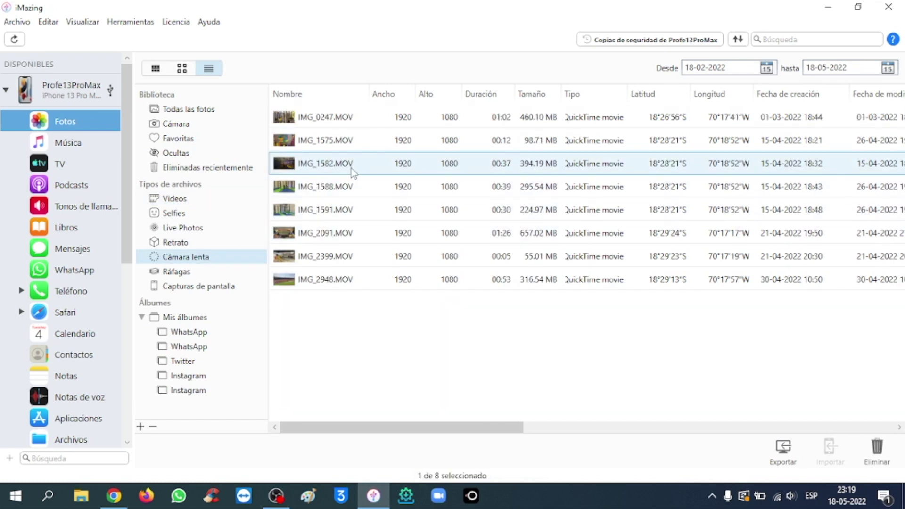
shift+click(354, 211)
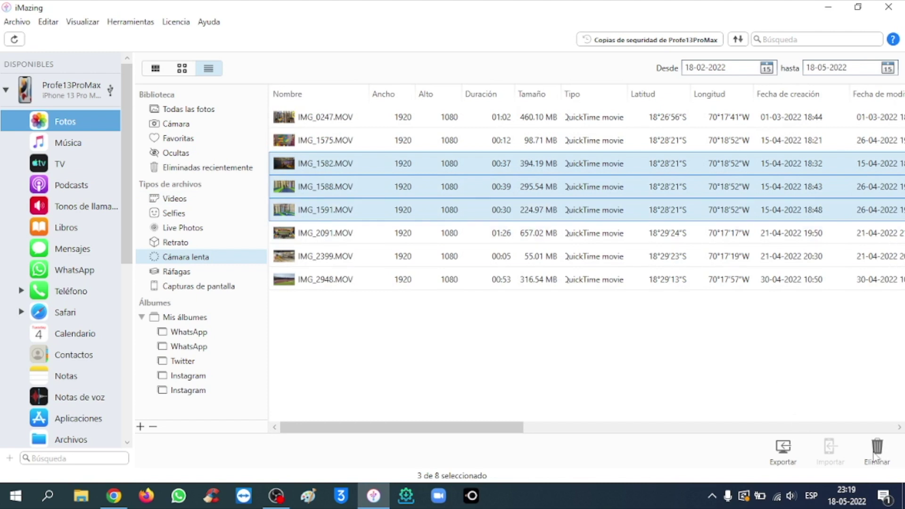
Export the selected videos to the Escritorio folder with folders for file types and without folders for moments.
click(784, 451)
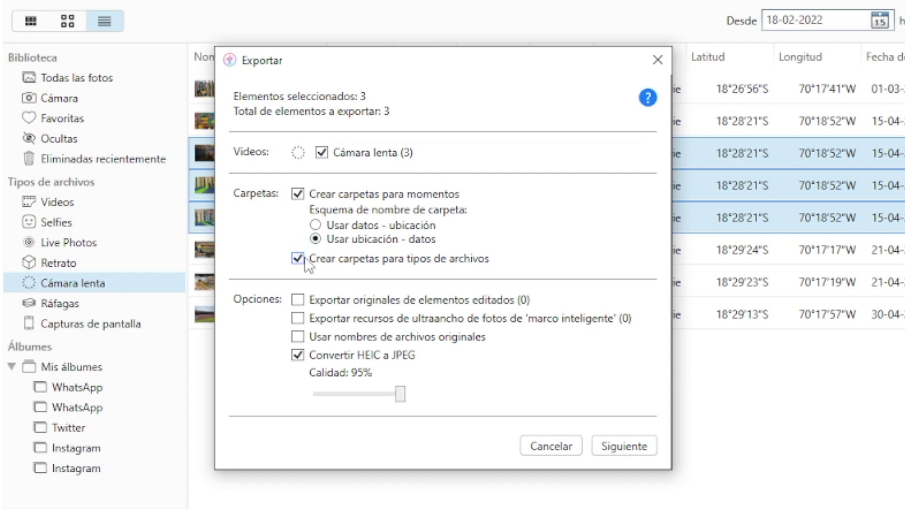
click(298, 194)
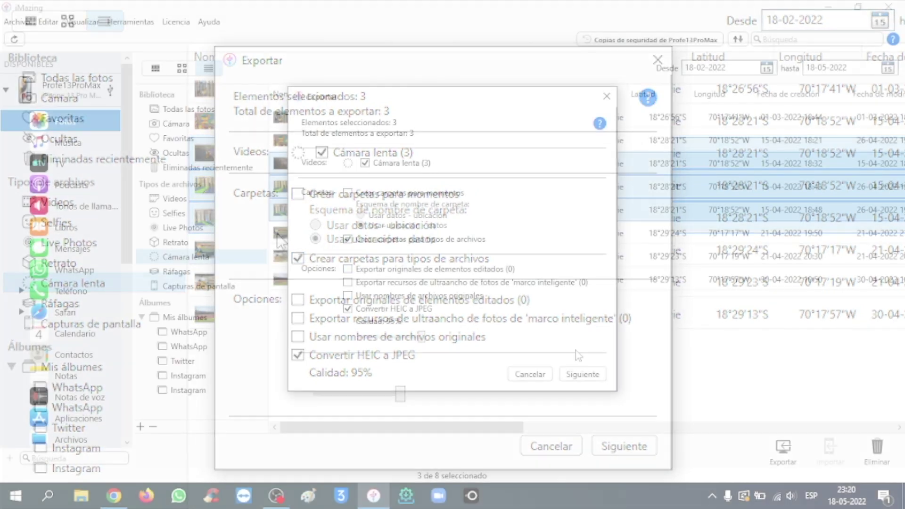
click(583, 374)
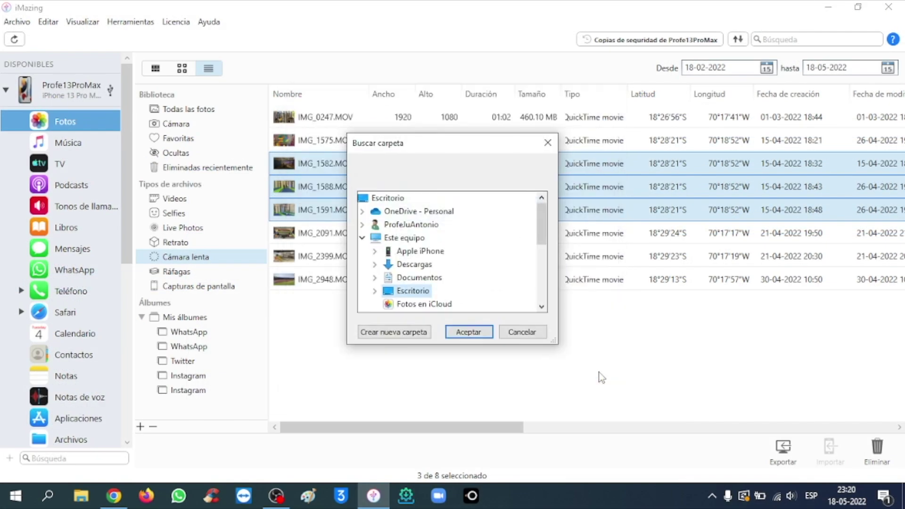
click(469, 332)
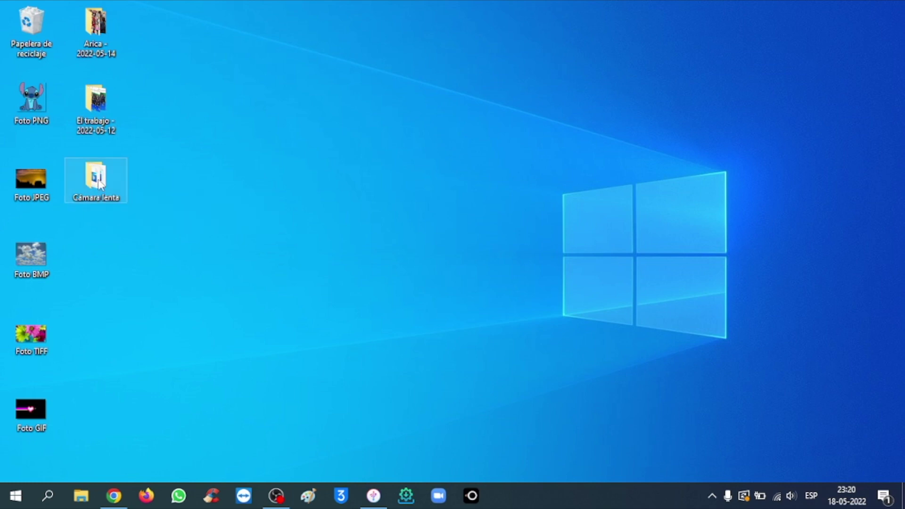
Open the exported "Cámara lenta" folder on the desktop, check its three videos, and close the folder.
double_click(98, 180)
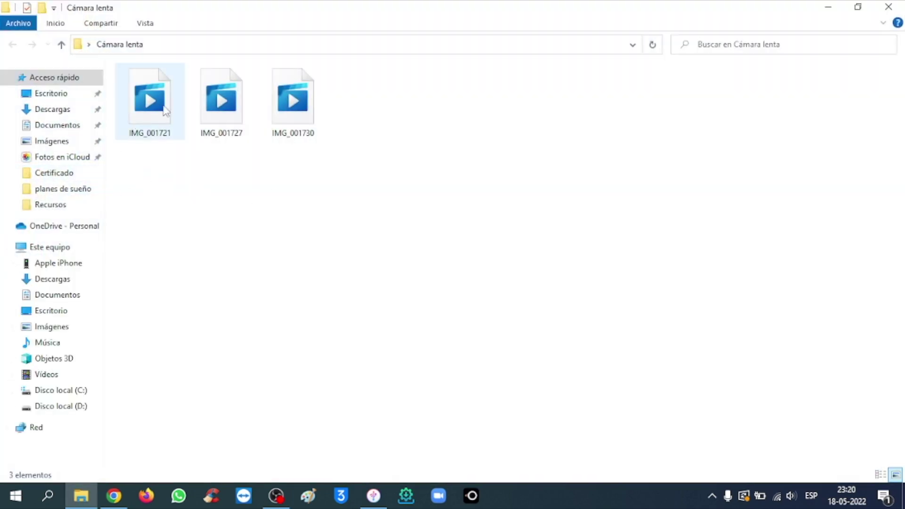
click(307, 109)
click(240, 116)
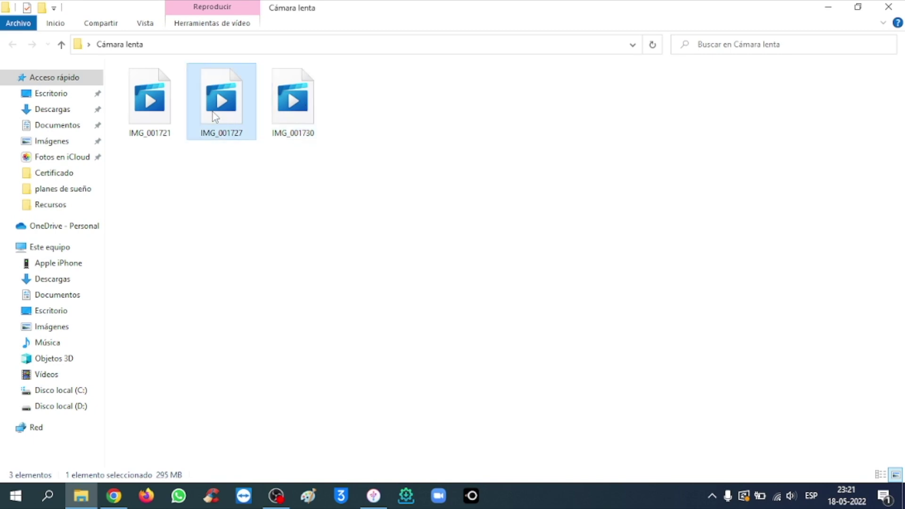
click(150, 111)
click(889, 6)
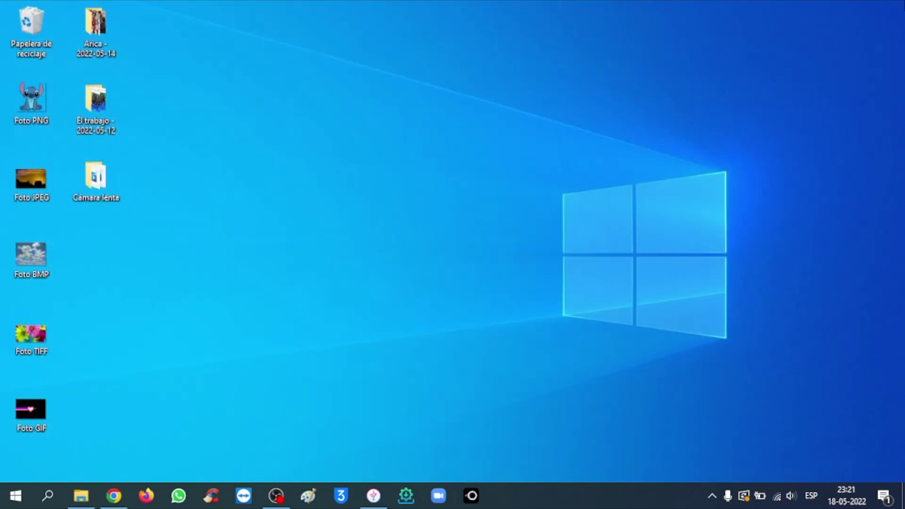
Switch back to iMazing and start a Transferencia rápida for the iPhone 13 Pro Max.
click(374, 496)
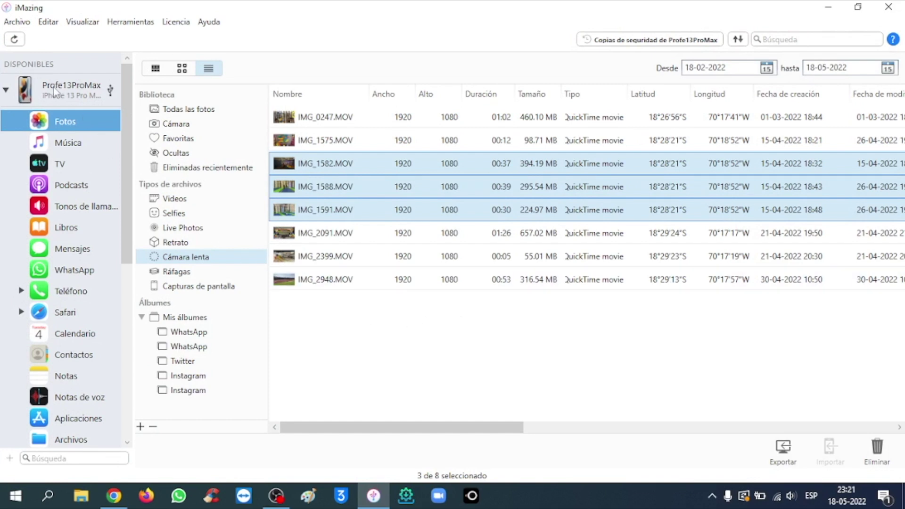
click(85, 90)
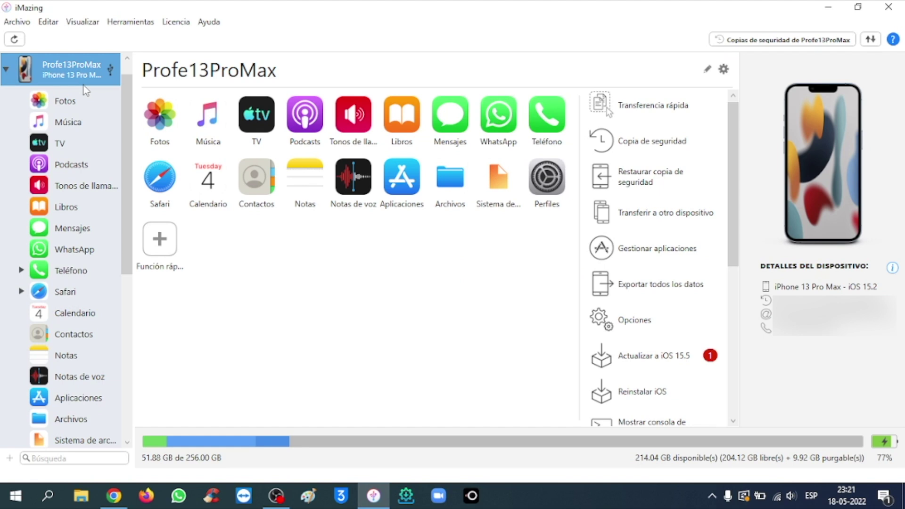
click(678, 113)
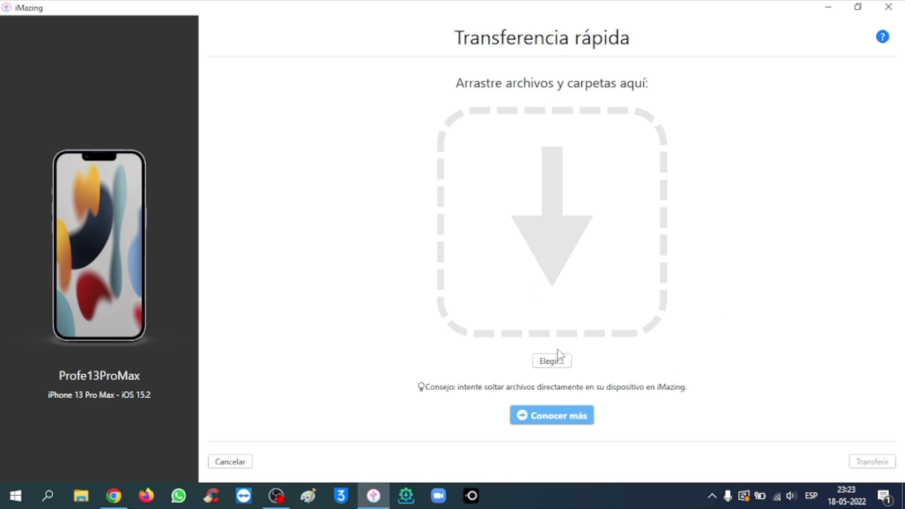
Add the desktop images Foto BMP, Foto TIFF, Foto PNG and Foto JPEG to the quick transfer.
click(558, 364)
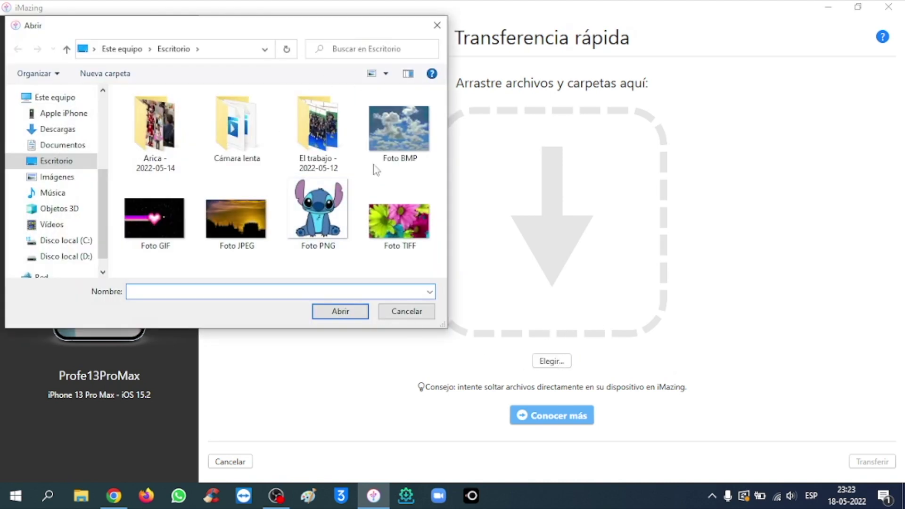
click(399, 113)
ctrl+click(402, 228)
ctrl+click(322, 229)
ctrl+click(244, 214)
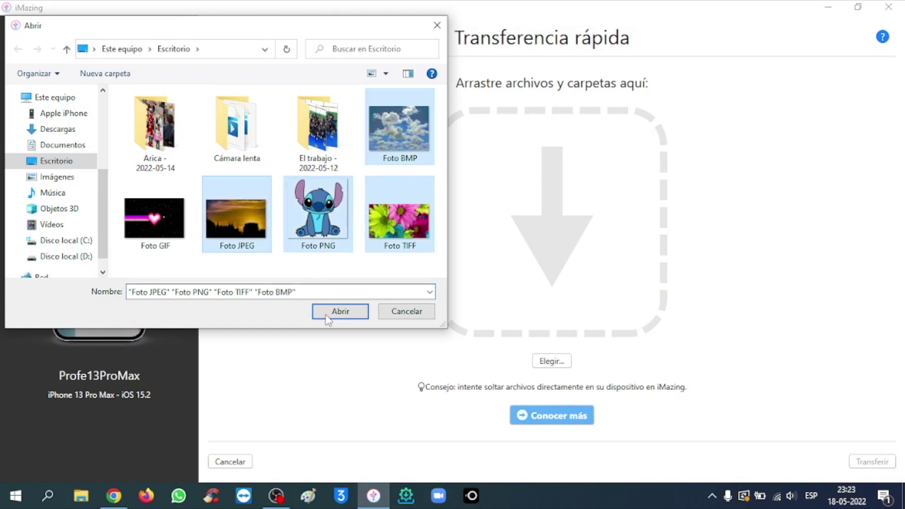
click(347, 314)
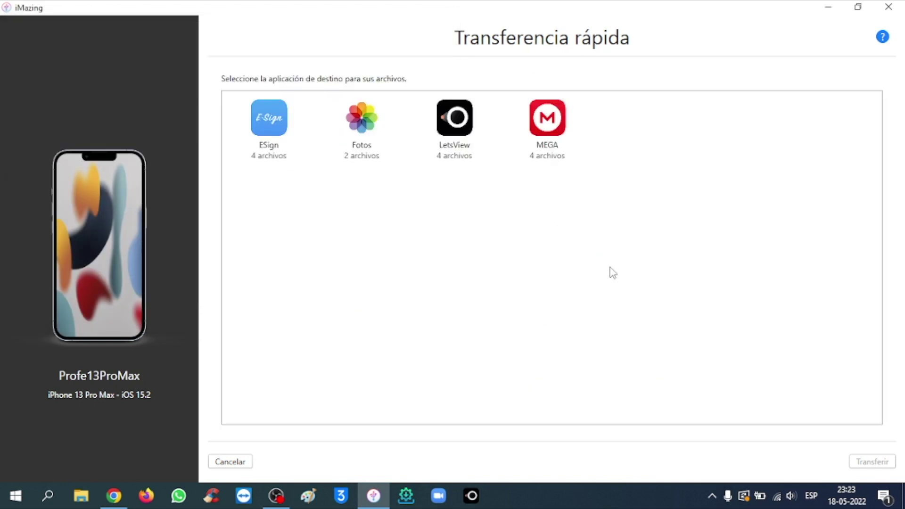
Compare the destination apps MEGA, LetsView and ESign, and choose Fotos as the destination.
click(545, 126)
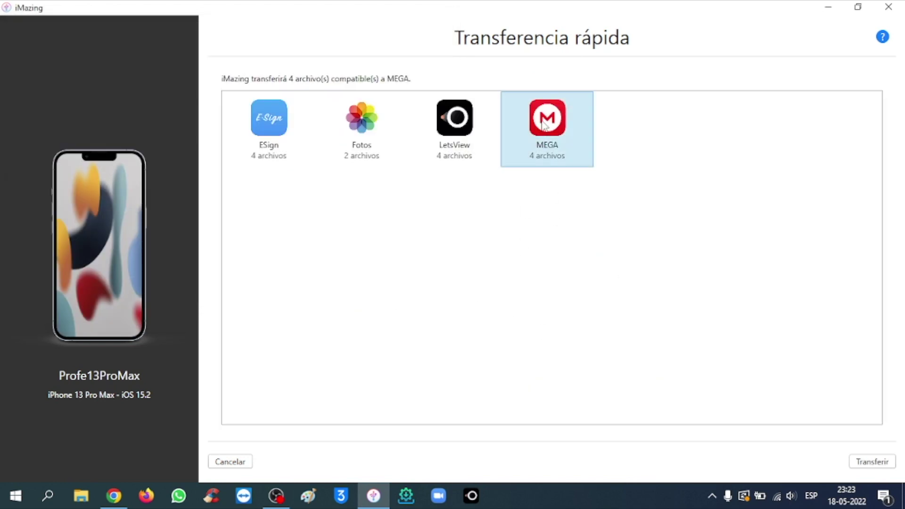
click(465, 122)
click(373, 118)
click(267, 118)
click(361, 126)
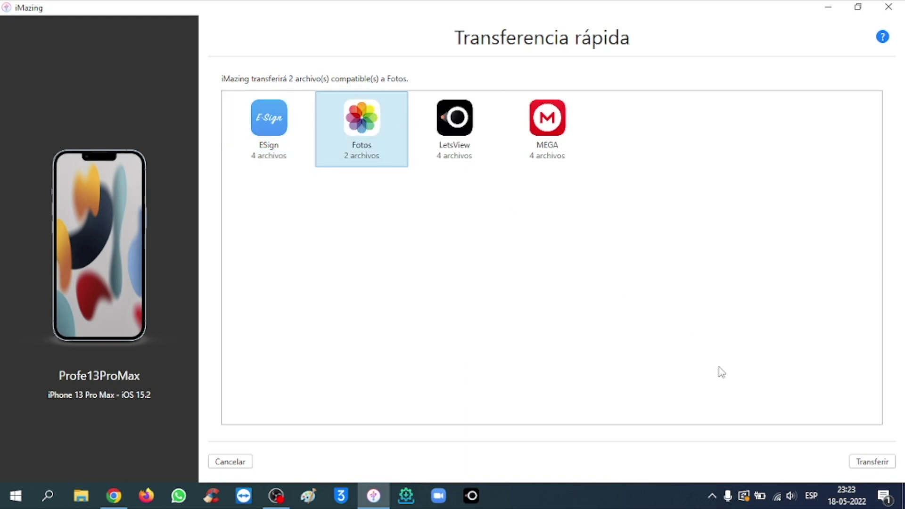
Transfer the compatible images into a new photo album named Desktop and close the transfer window.
click(891, 462)
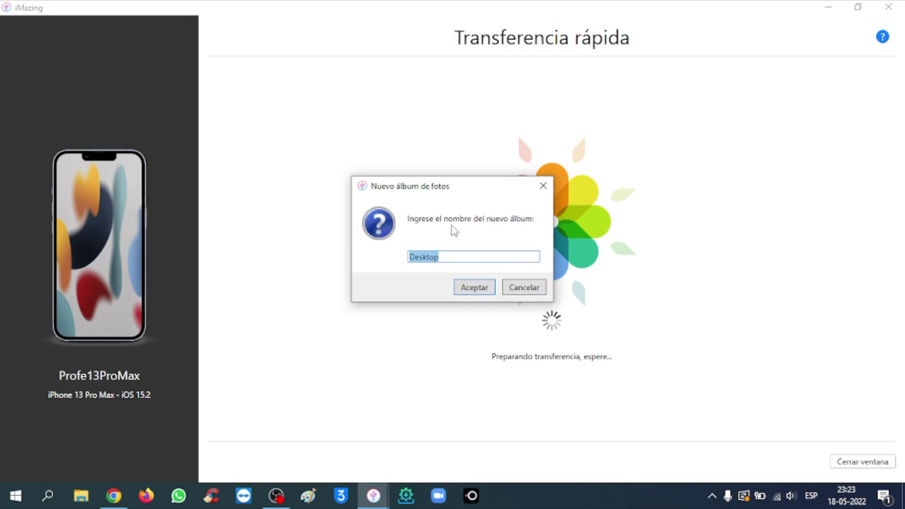
click(445, 259)
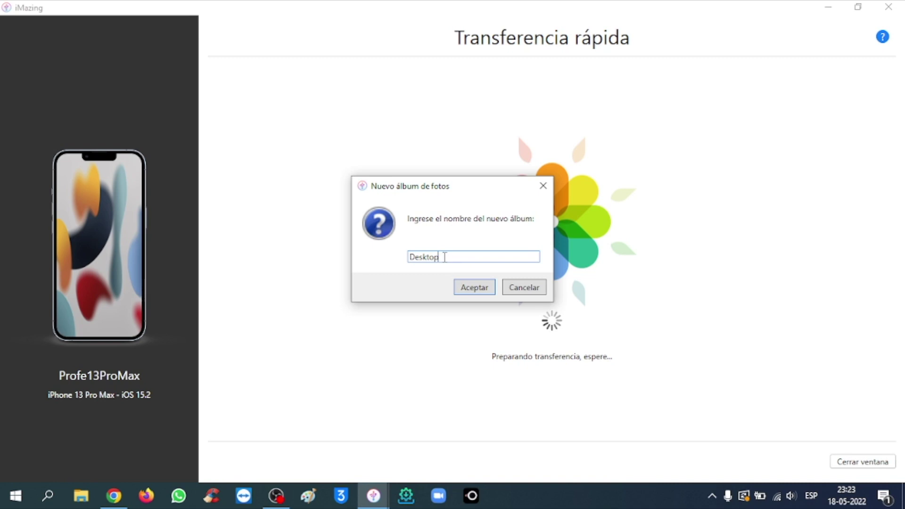
click(475, 287)
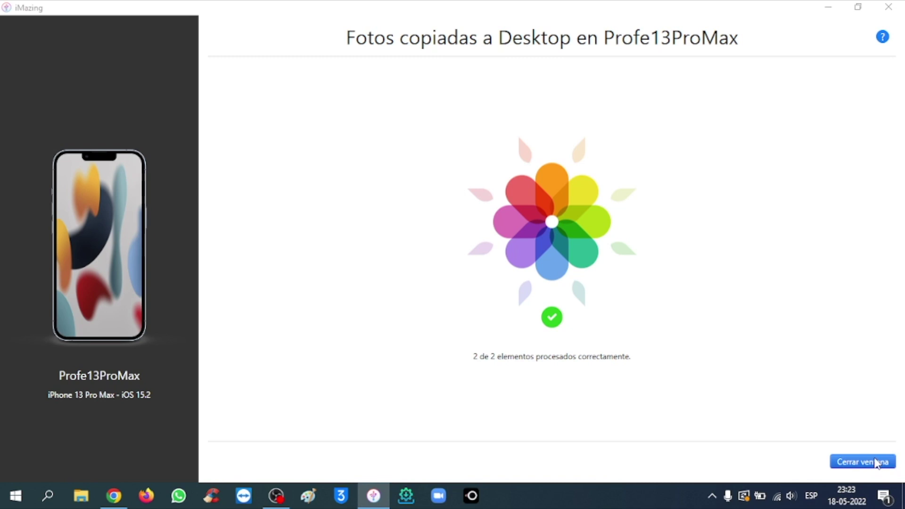
click(877, 463)
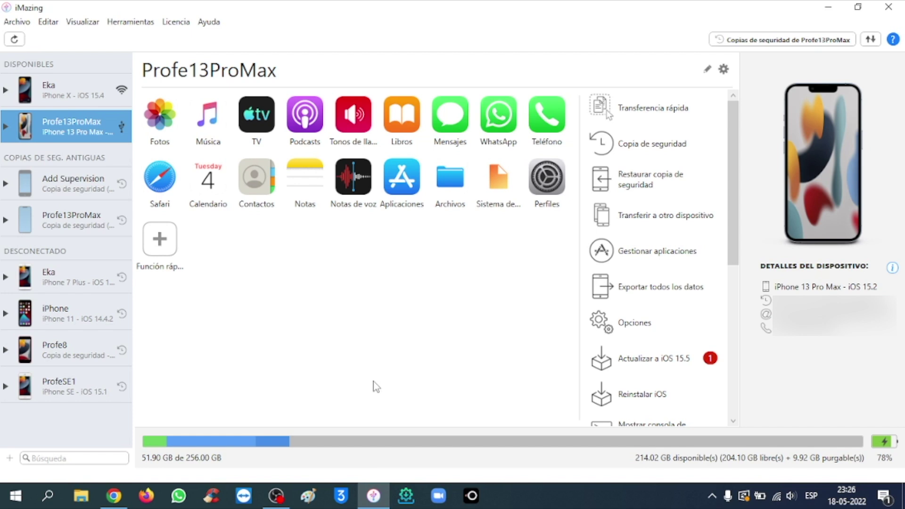
Switch to the browser and compare the personal Unlimited Devices subscription with the Device License for 3 devices.
click(120, 485)
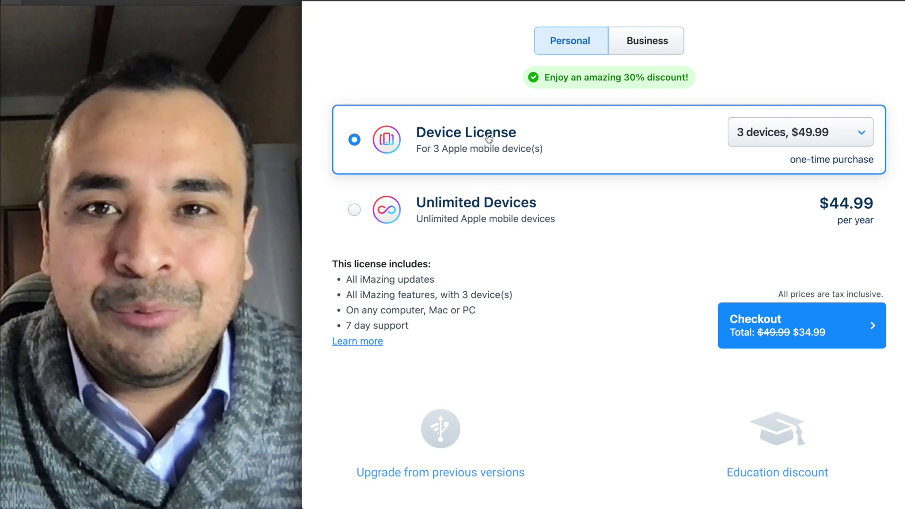
click(474, 218)
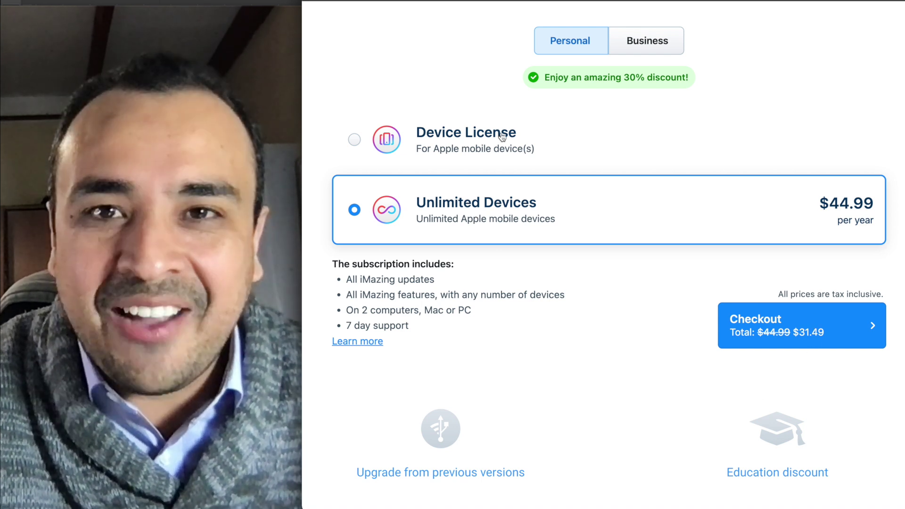
click(503, 138)
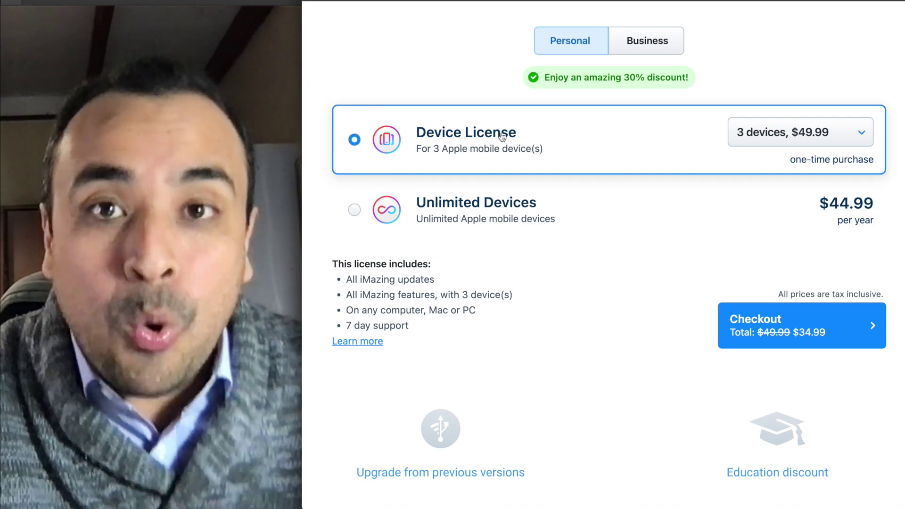